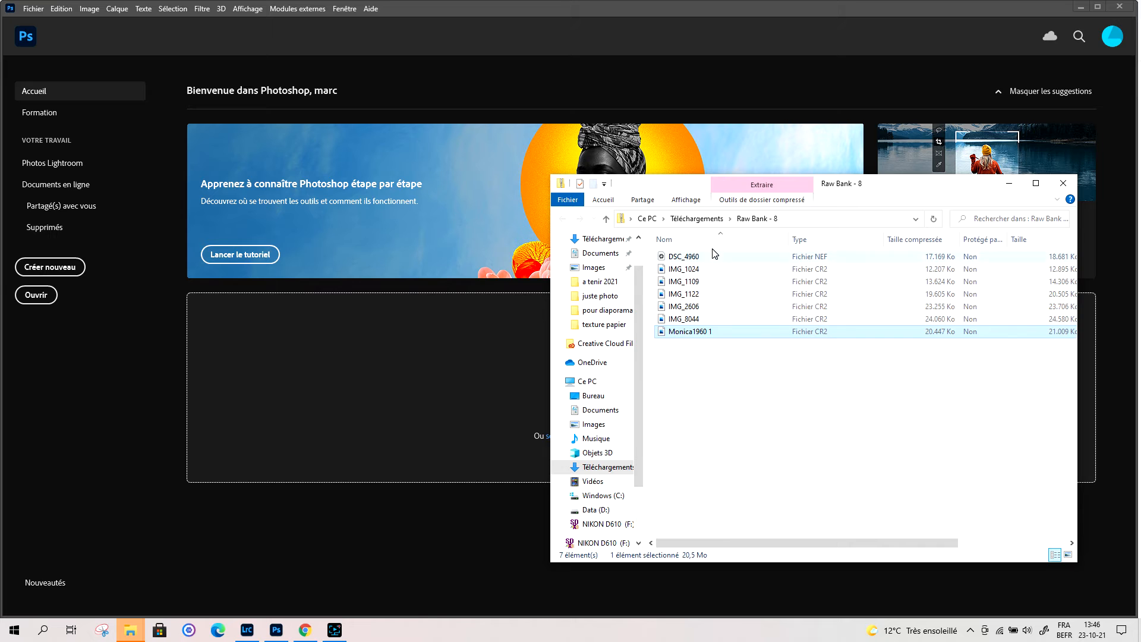
Open the raw file IMG_8044 in Camera Raw, set its exposure to -3.05 and finish the edit
double_click(685, 319)
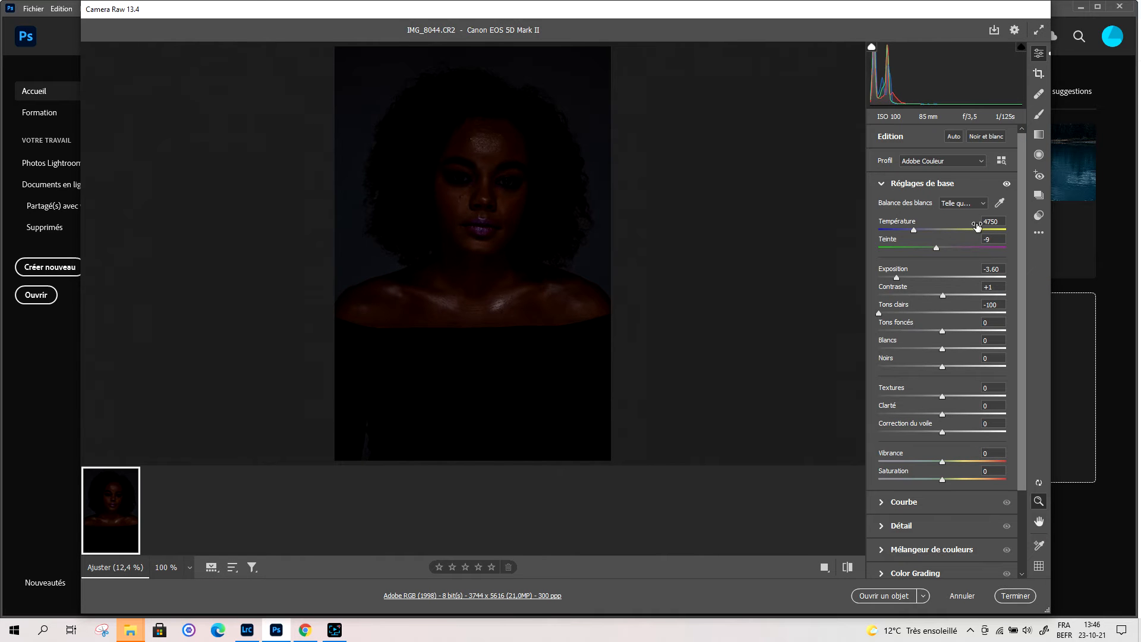
double_click(896, 278)
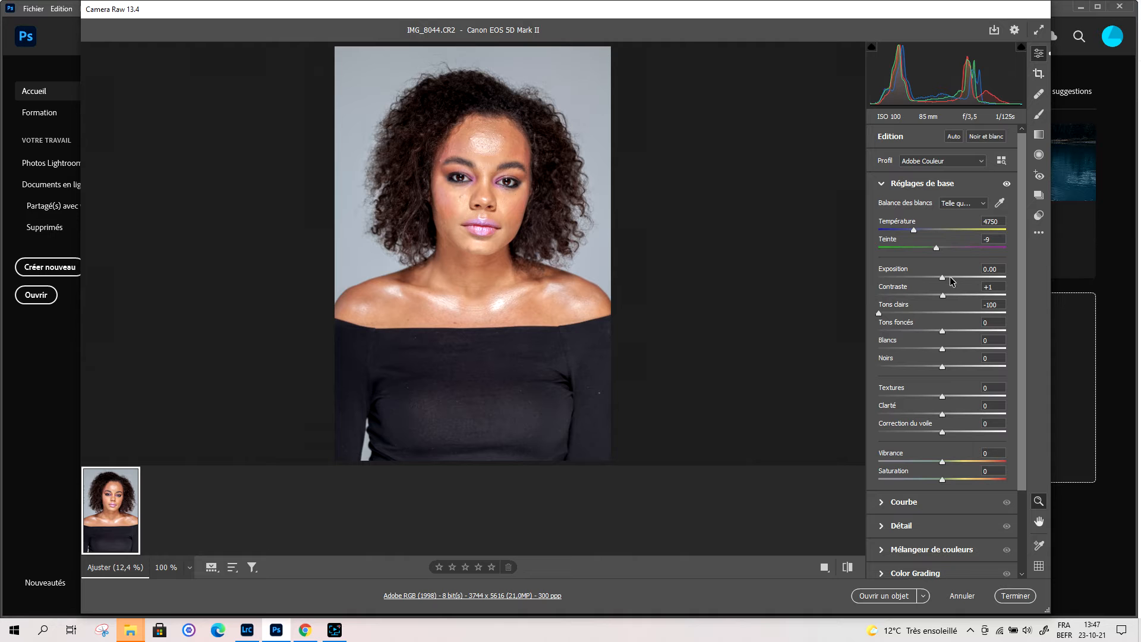
drag(943, 278, 904, 280)
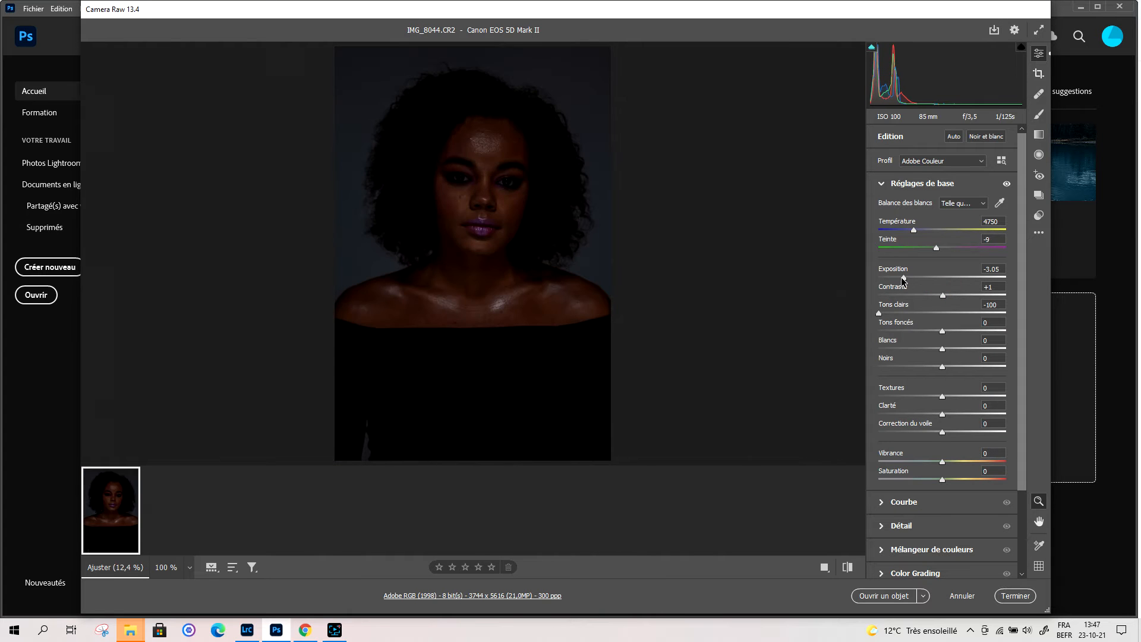
click(481, 148)
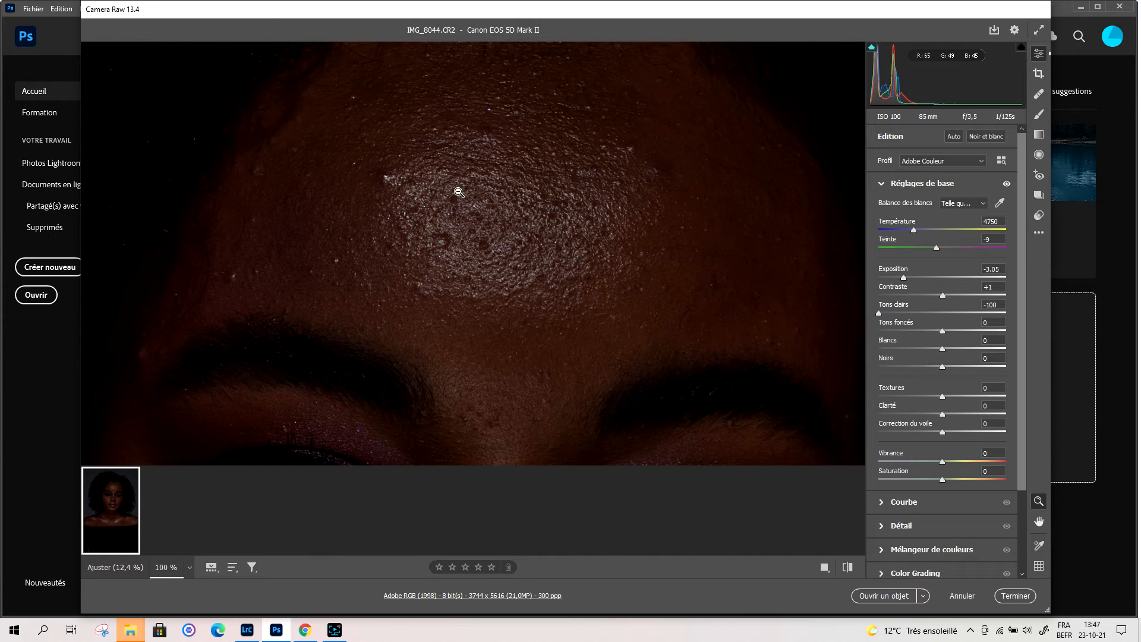
click(527, 262)
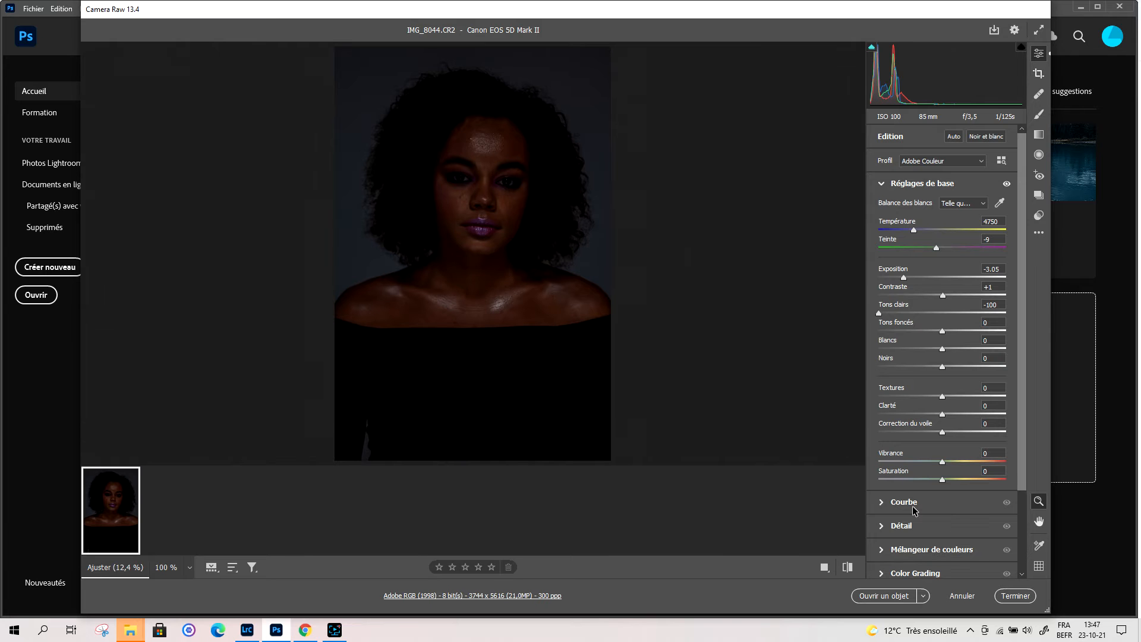
click(1017, 596)
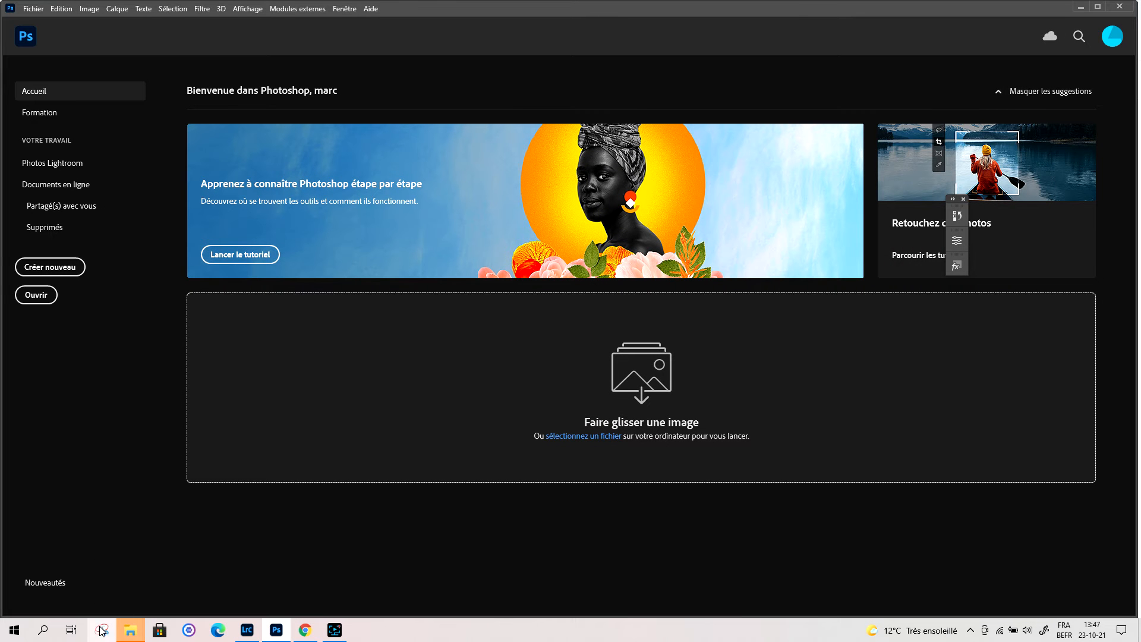
Open the raw file Monica1960 1 in Camera Raw from the Raw Bank - 8 folder
mouse_move(131, 629)
click(156, 594)
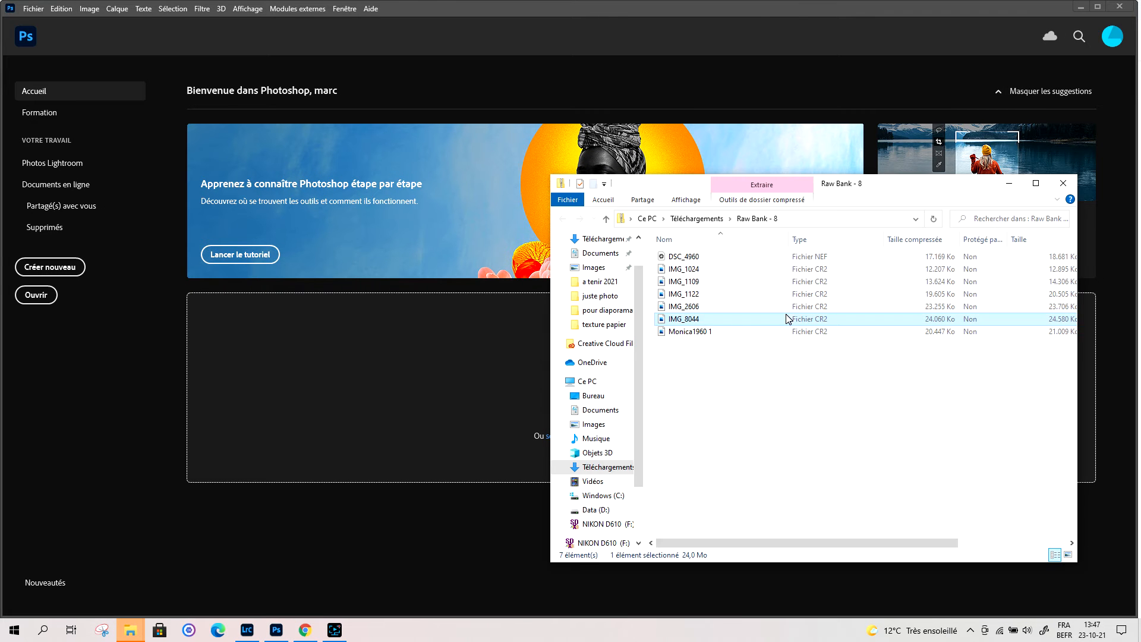
drag(700, 332, 781, 369)
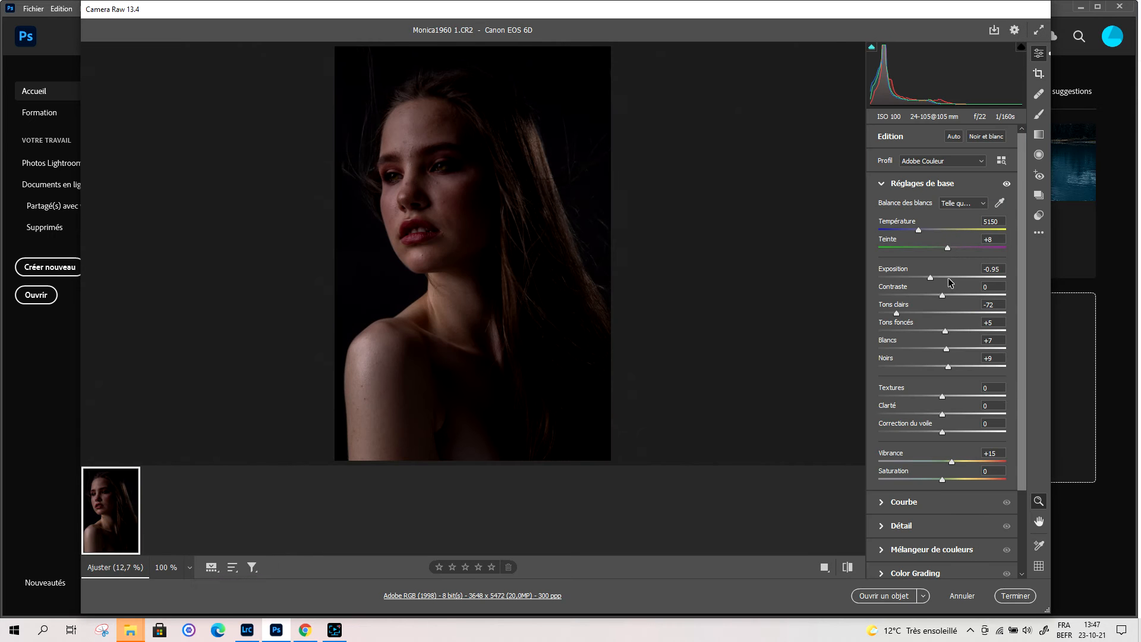
Apply the automatic tone corrections to the portrait and examine the highlights on the forehead at 100%
click(892, 272)
click(953, 137)
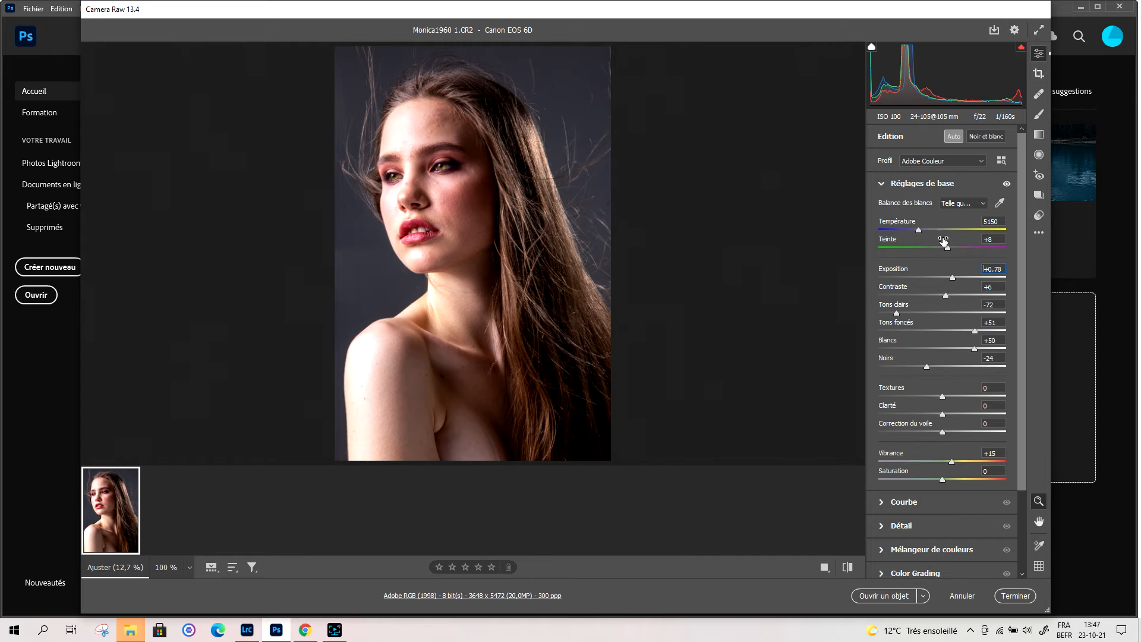
click(398, 123)
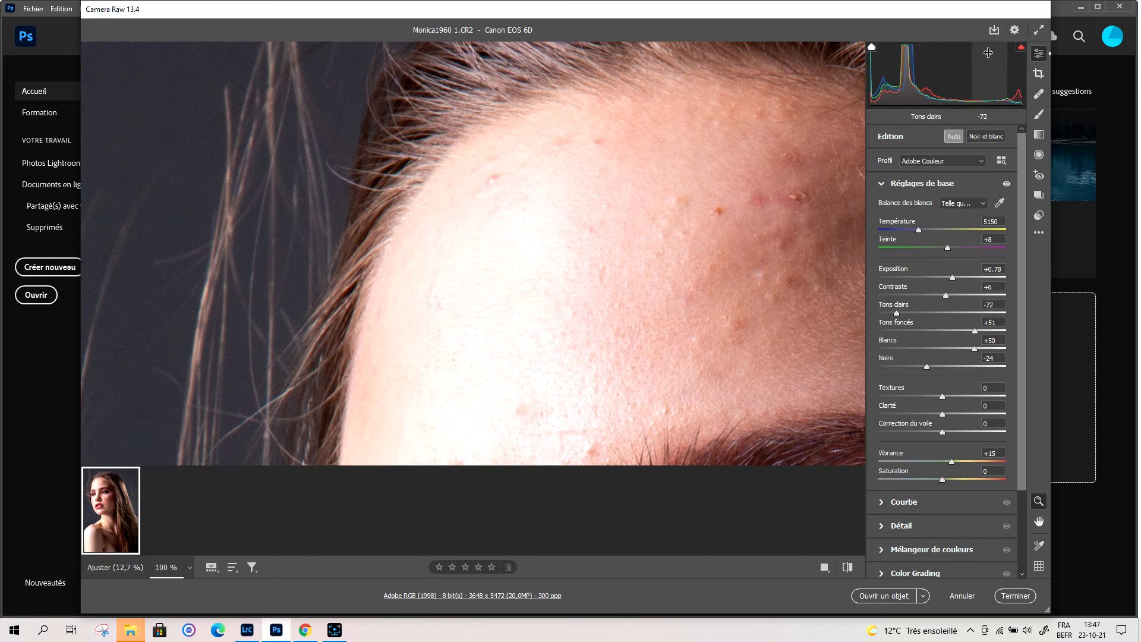
click(489, 314)
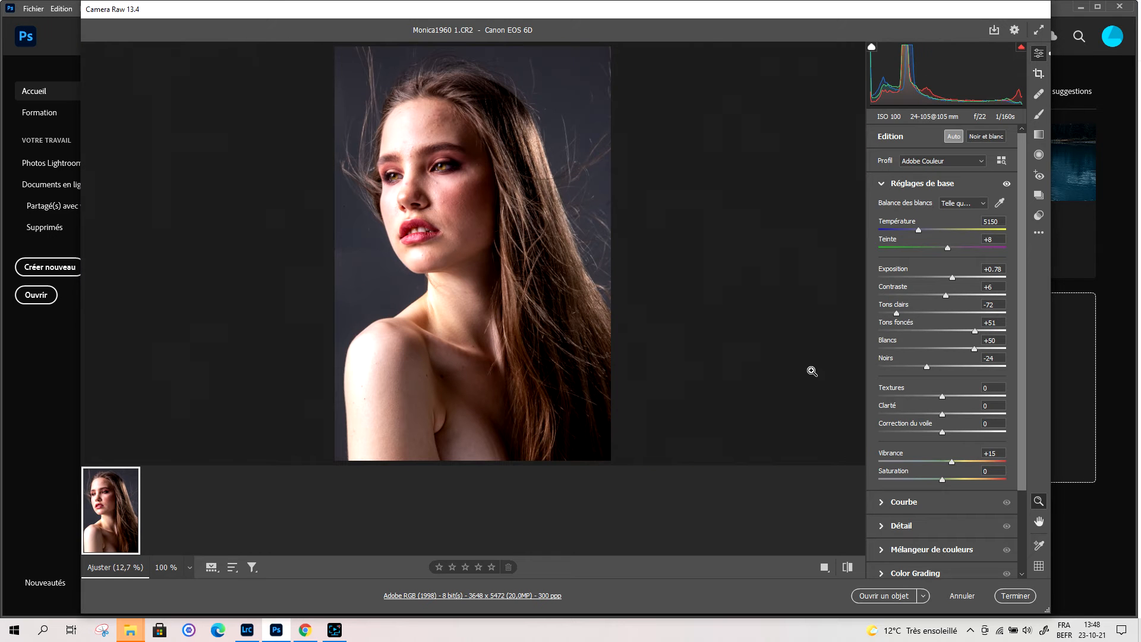
Bring the tone settings close to neutral: contrast -1, highlights -2, shadows -2, whites -3 and blacks +2
click(901, 274)
click(894, 288)
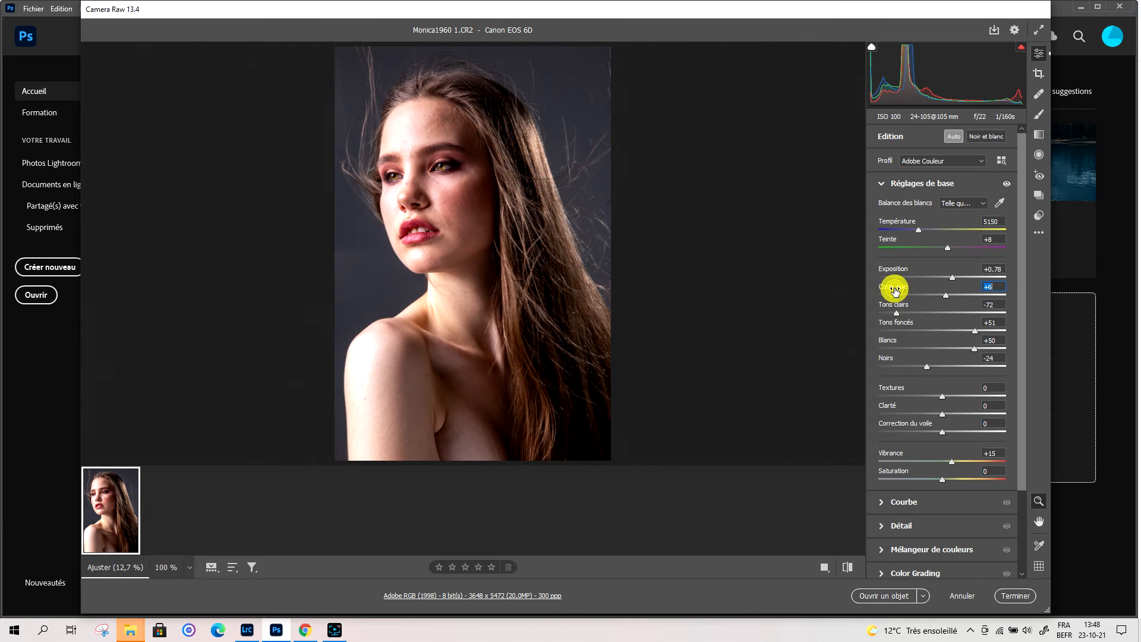
drag(948, 297, 951, 299)
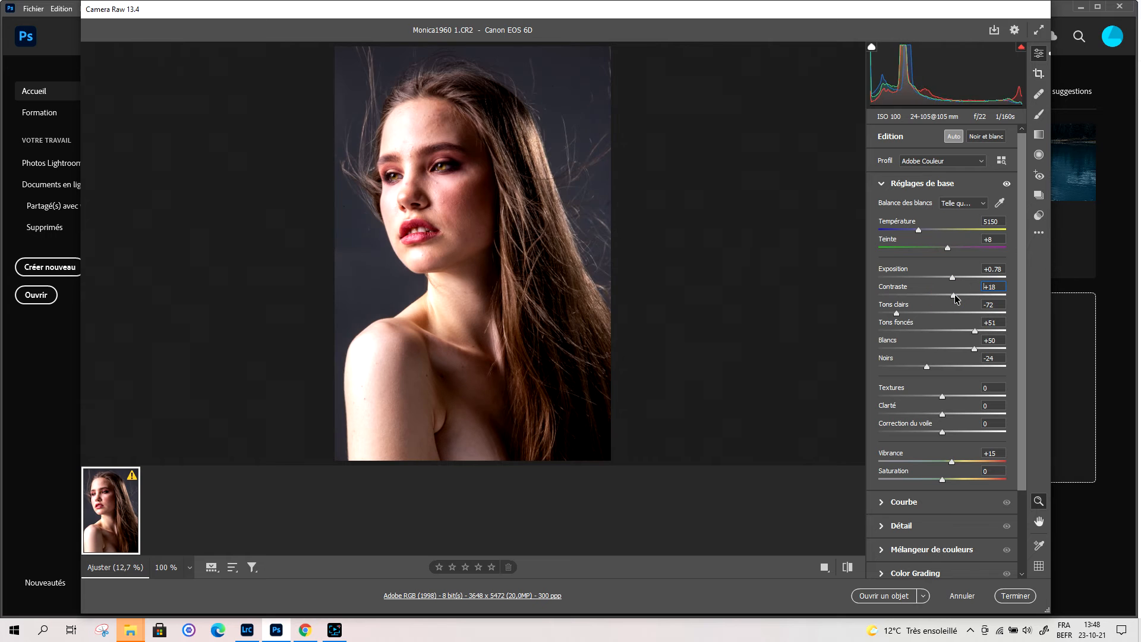
drag(946, 294, 945, 369)
double_click(897, 313)
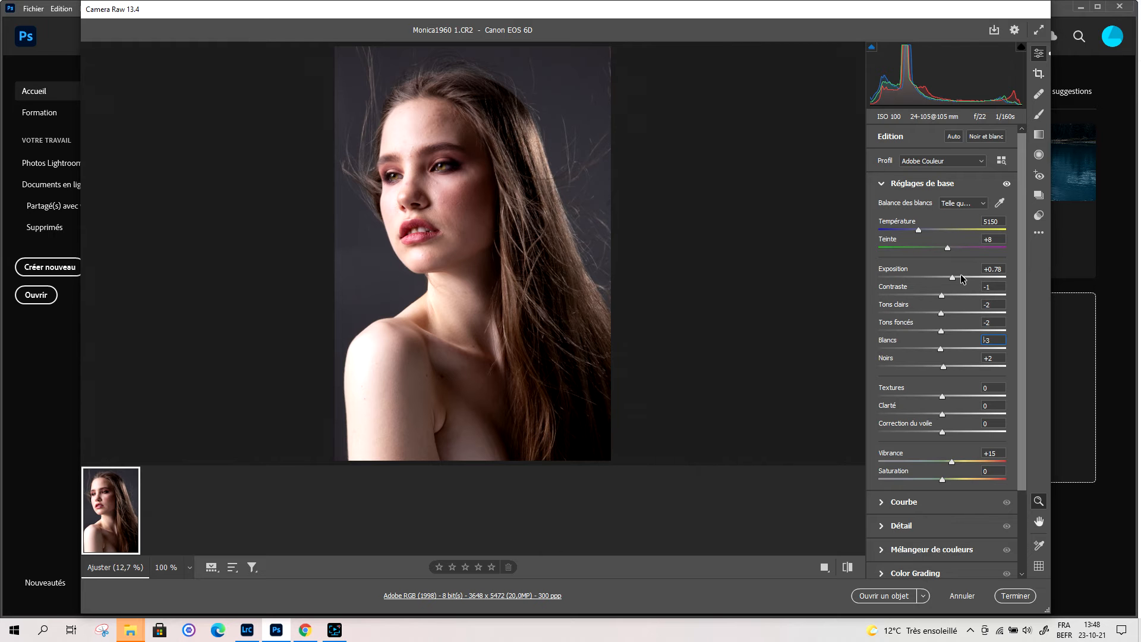
Lower the exposure to -0.75 and sample the white balance from the dark background beside the hair
drag(953, 281, 933, 279)
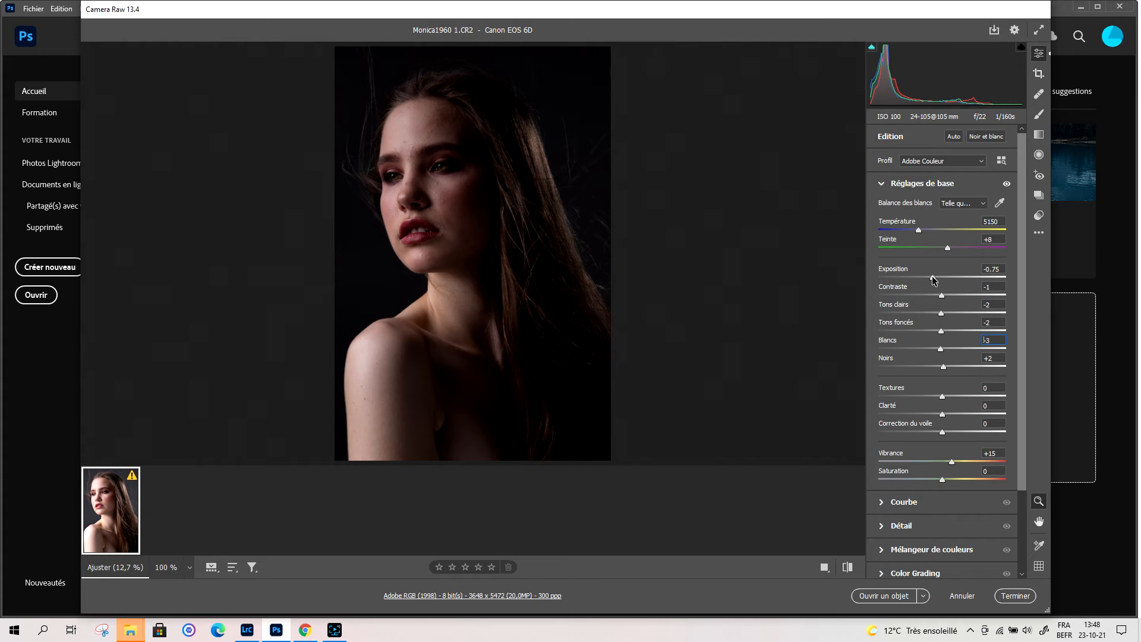
click(397, 123)
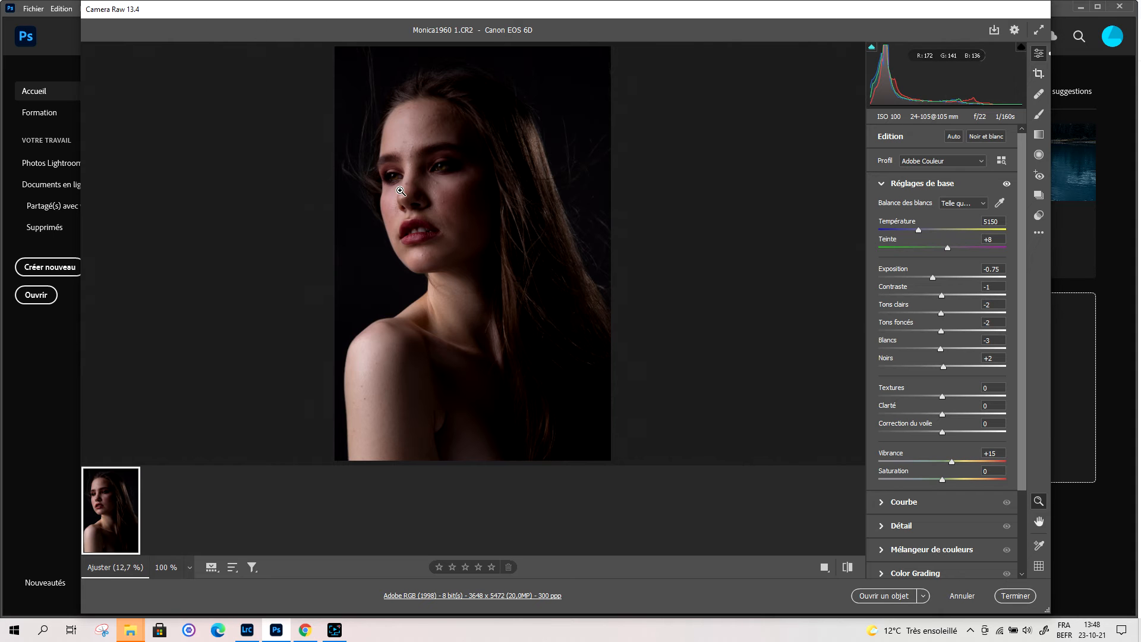
key(i)
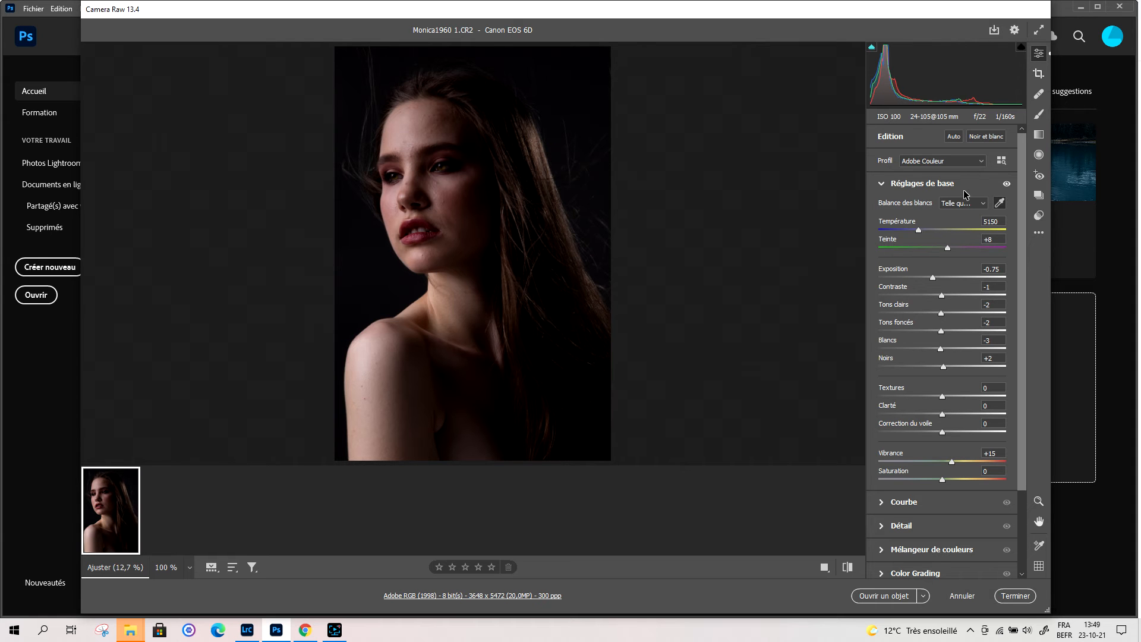
click(579, 79)
Confirm the workflow preferences with opening as smart objects enabled, and open the portrait in Photoshop as a smart object
click(413, 595)
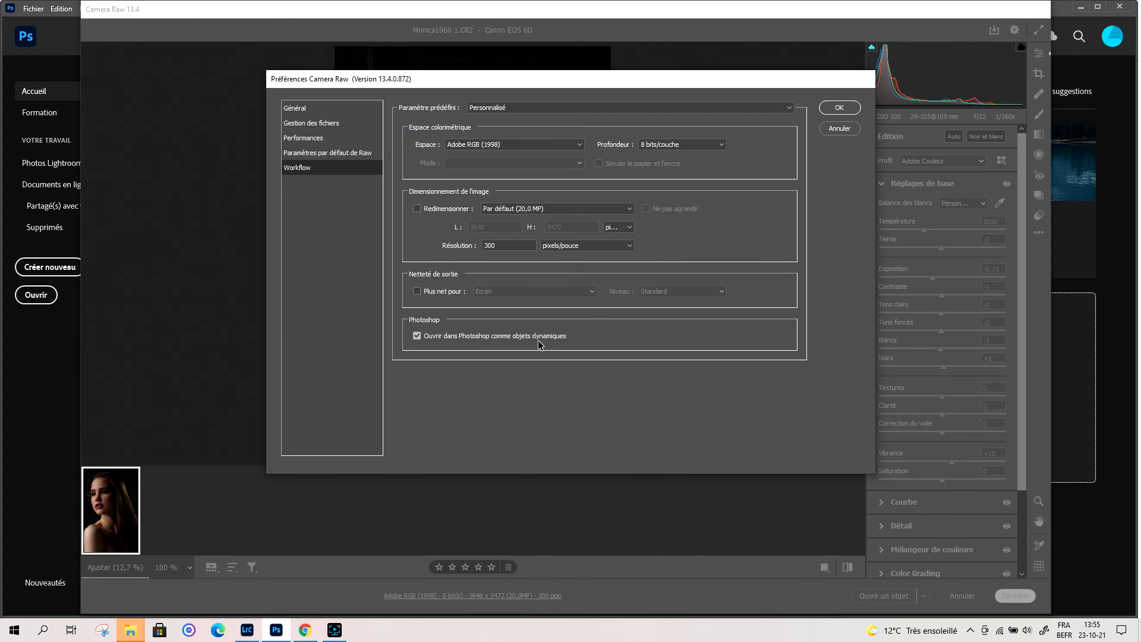
click(832, 108)
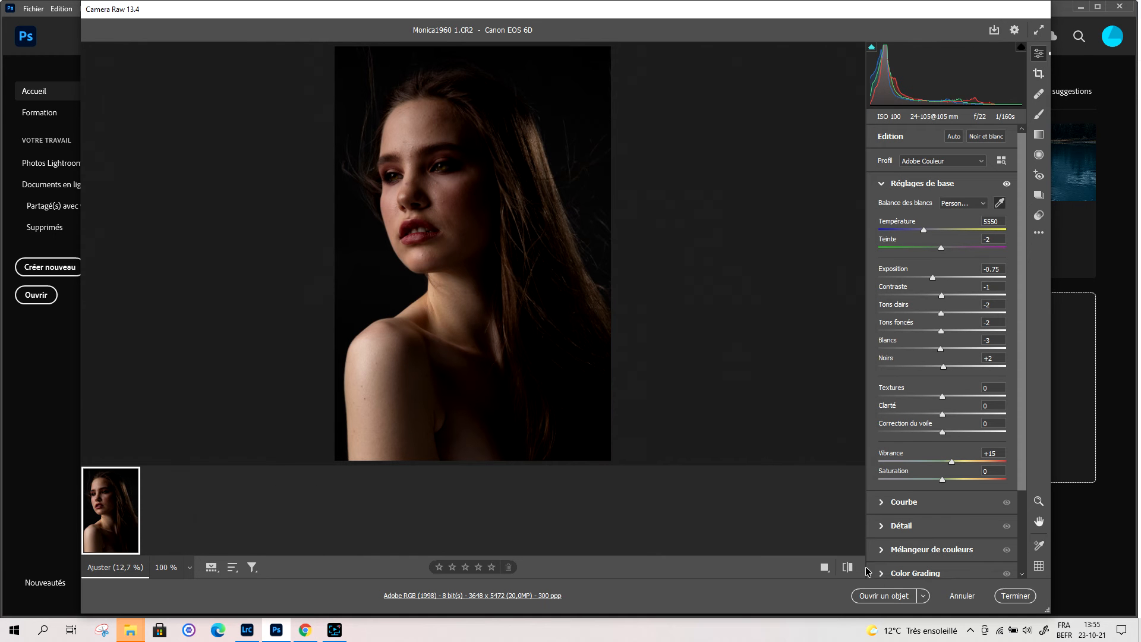
click(894, 596)
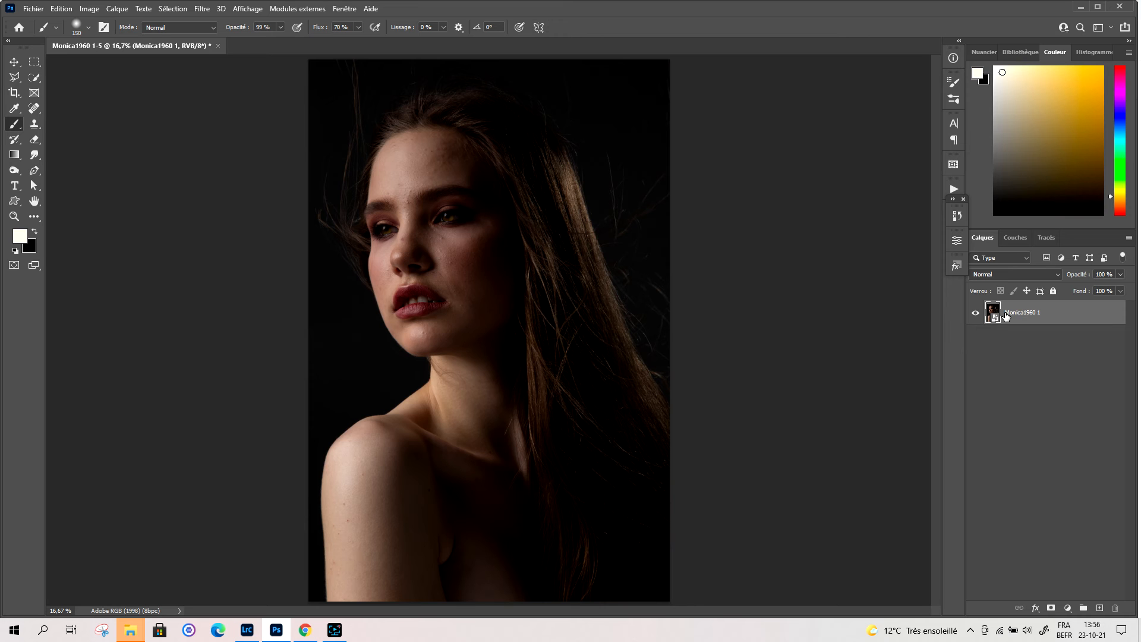
Duplicate the portrait layer and apply a Camera Raw filter to the copy with exposure +0.80 and shadows +42
key(ctrl+j)
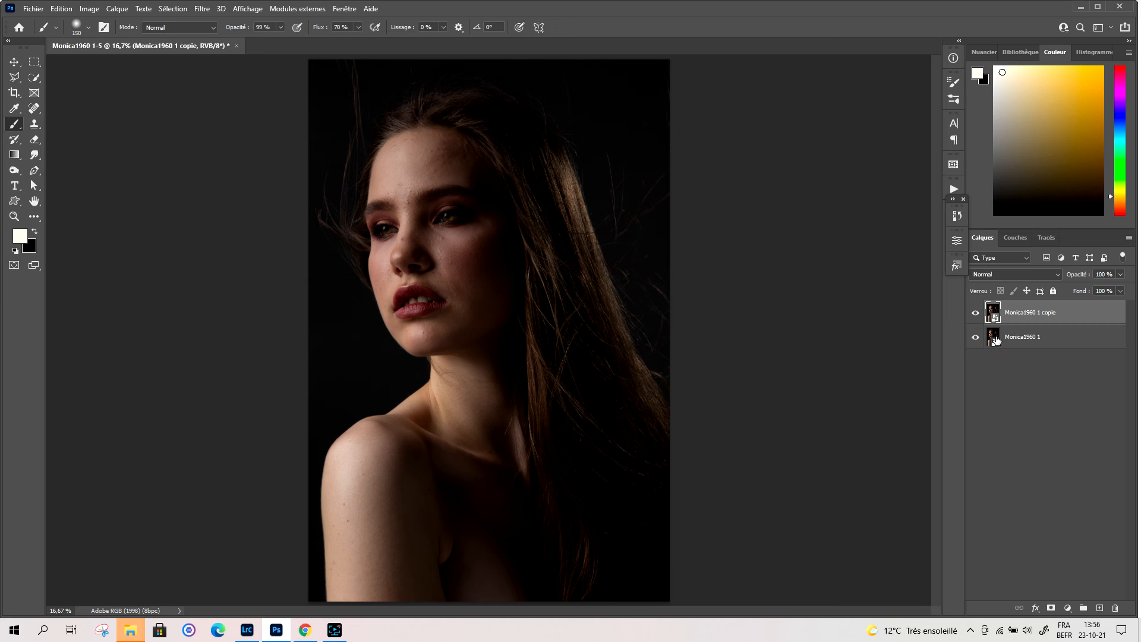
click(202, 9)
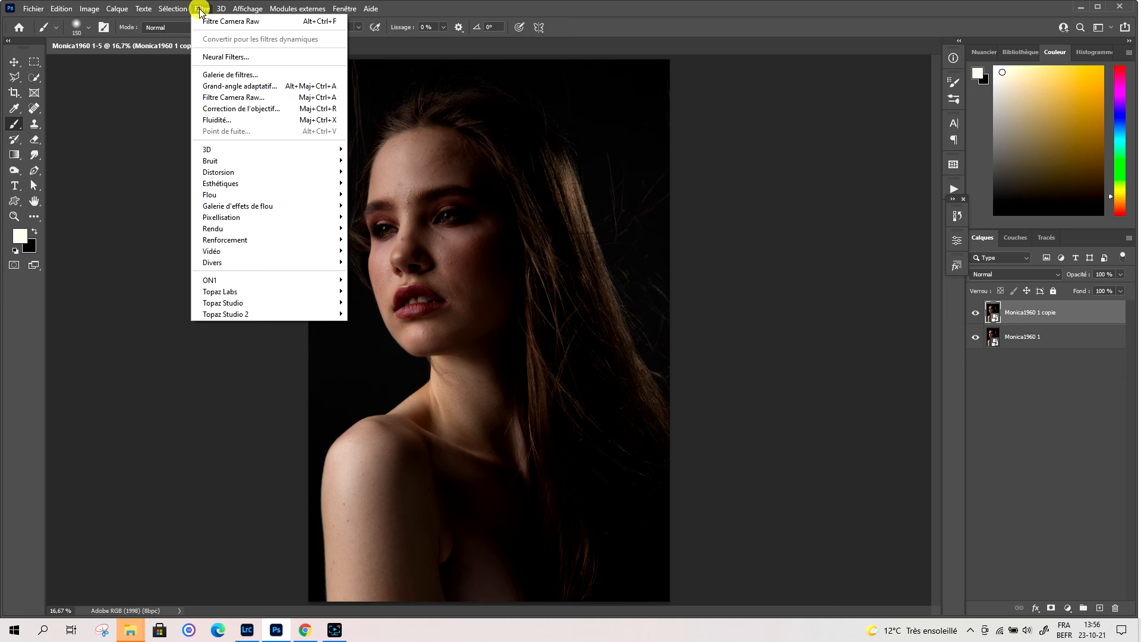
click(244, 97)
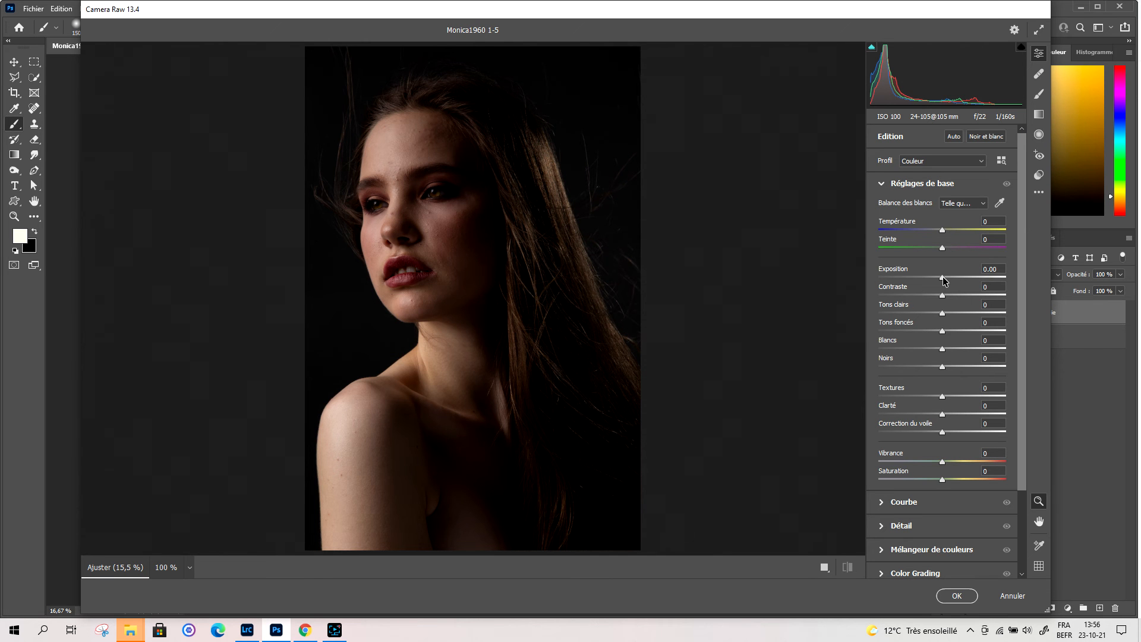
drag(944, 279, 954, 279)
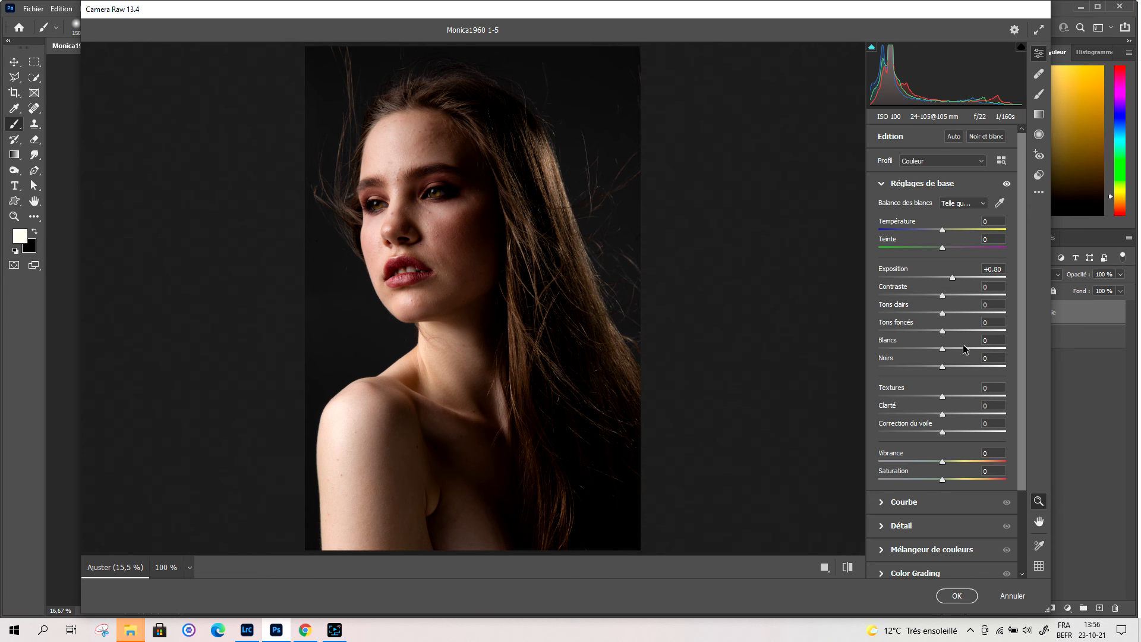
drag(944, 331, 971, 327)
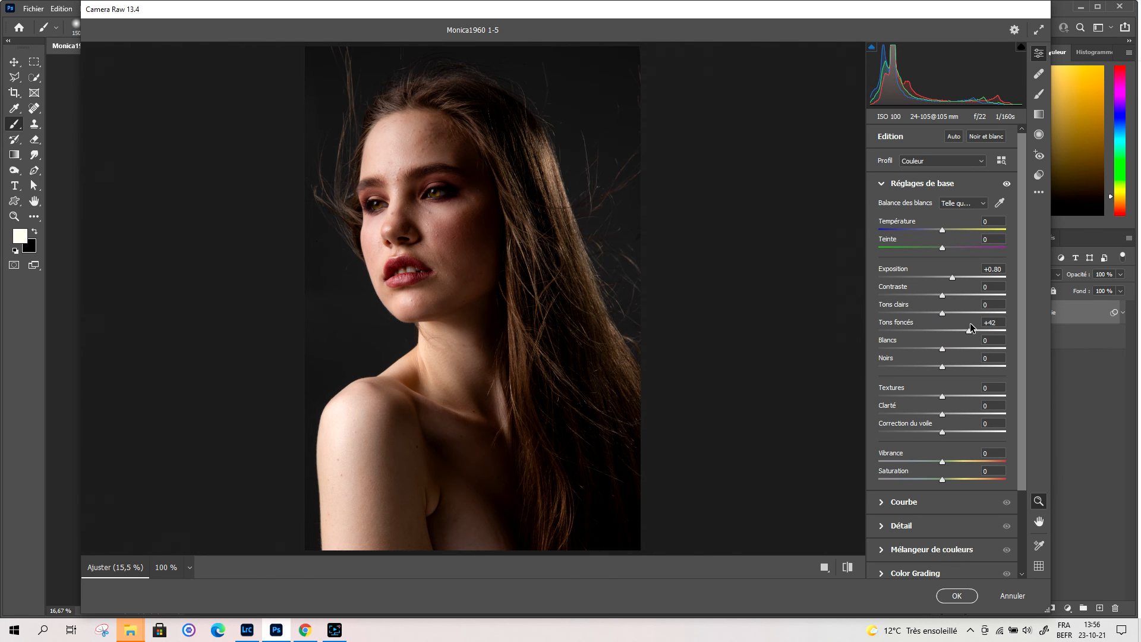
click(952, 599)
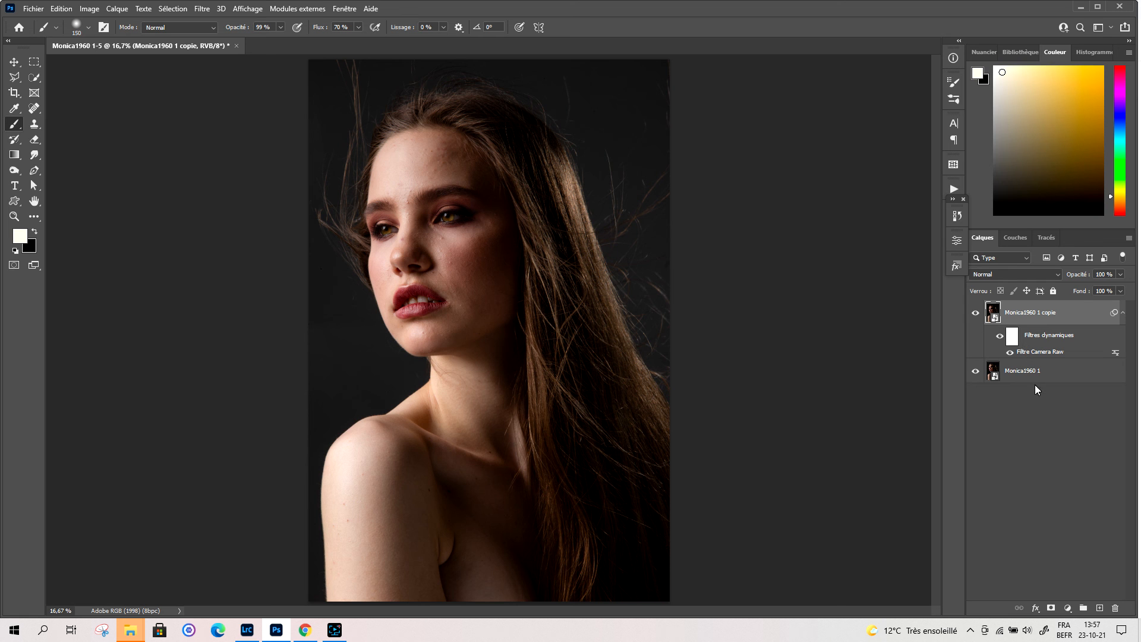
In the copy's blending options, split the underlying layer's white Blend If slider to 0 / 172
click(1035, 608)
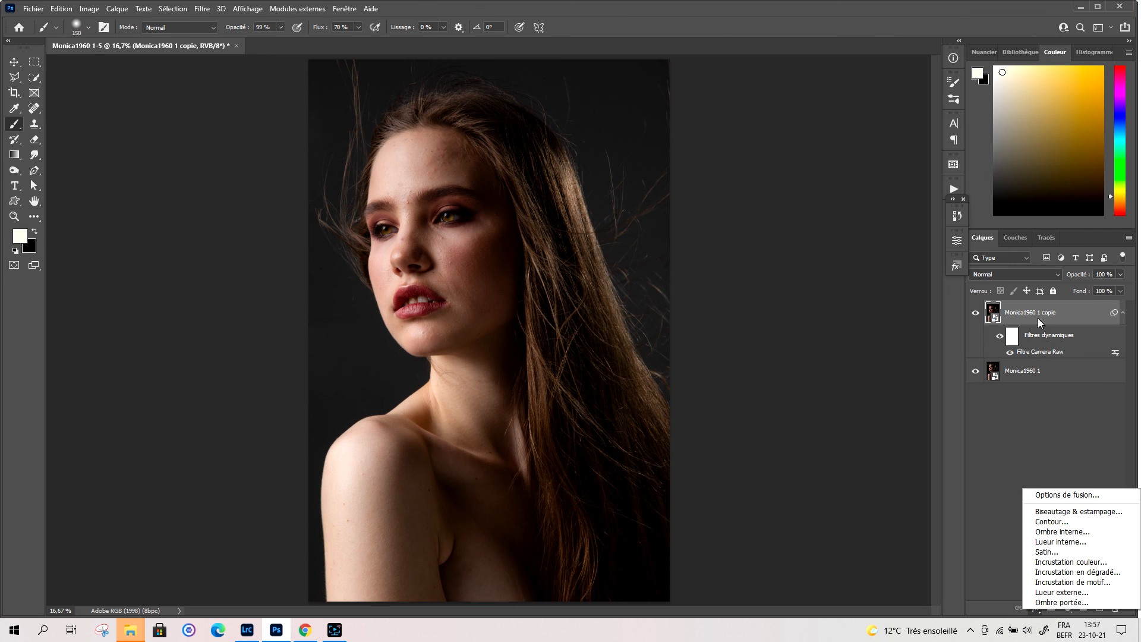
click(1054, 440)
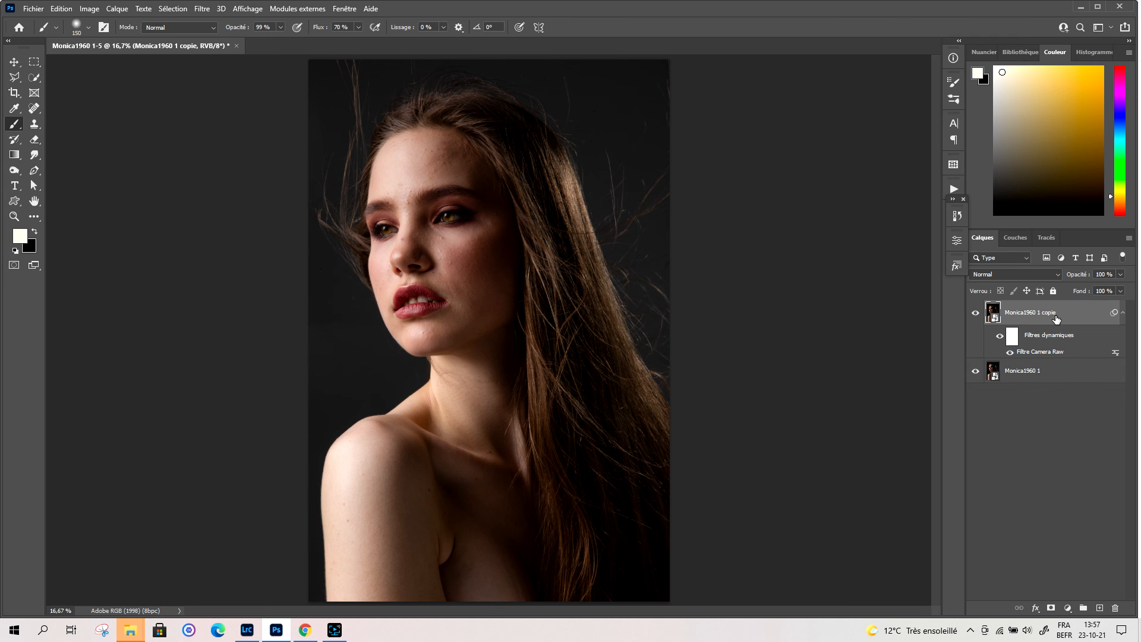
click(1073, 314)
double_click(1072, 315)
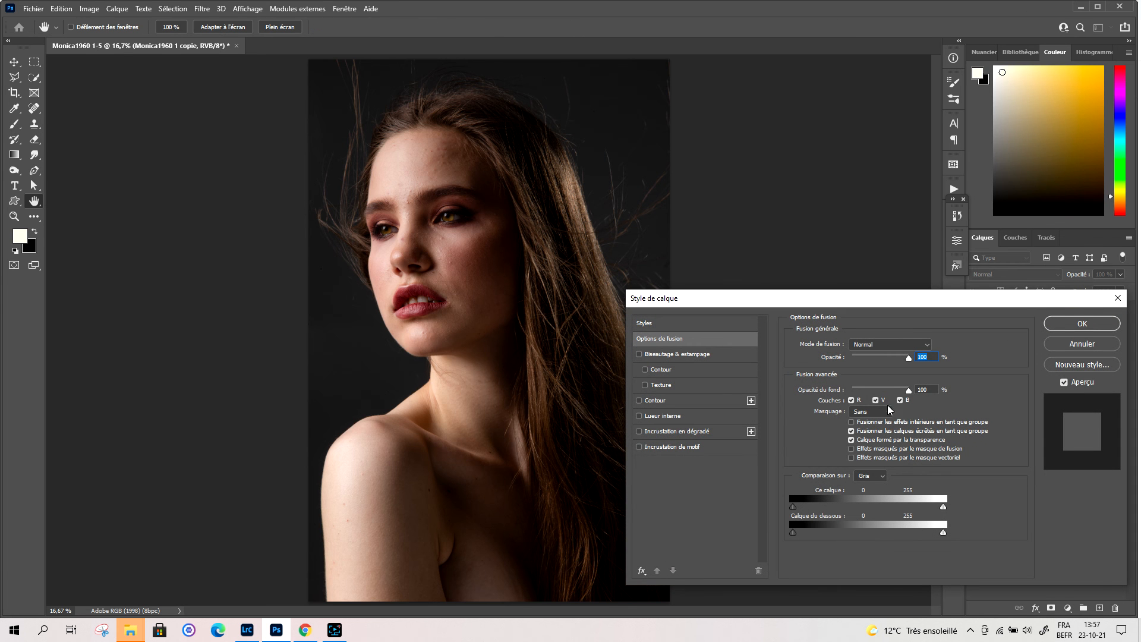
click(943, 533)
drag(934, 533, 846, 525)
key(alt)
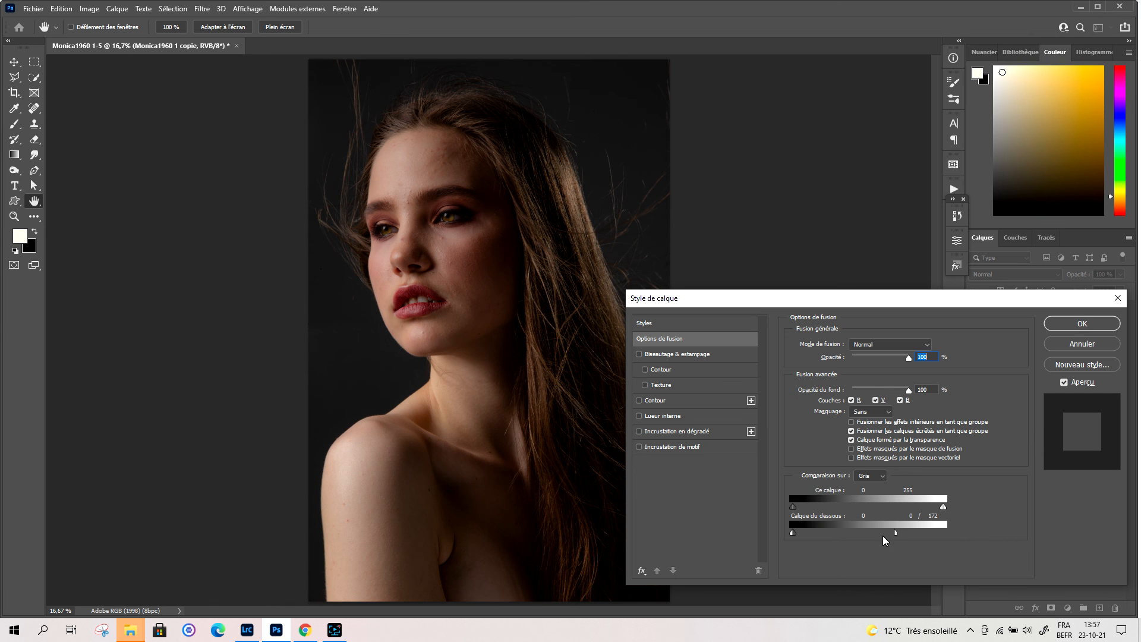
click(1054, 326)
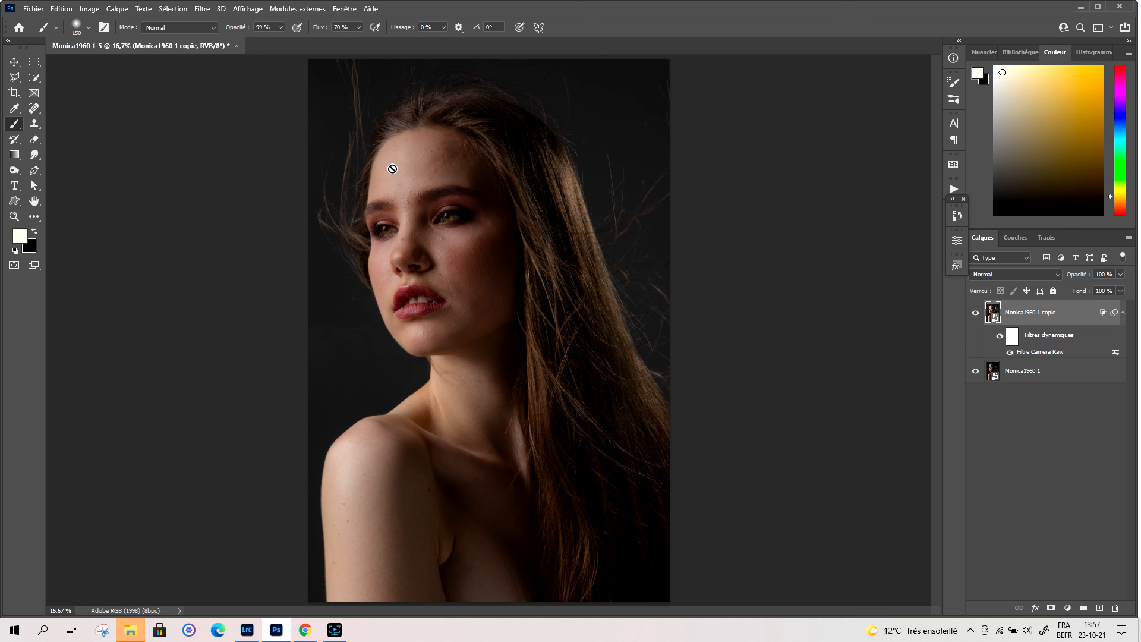
Examine the skin detail and highlight transitions on the forehead up close, and return to the full portrait
key(ctrl+plus)
key(ctrl+plus)
key(ctrl+plus)
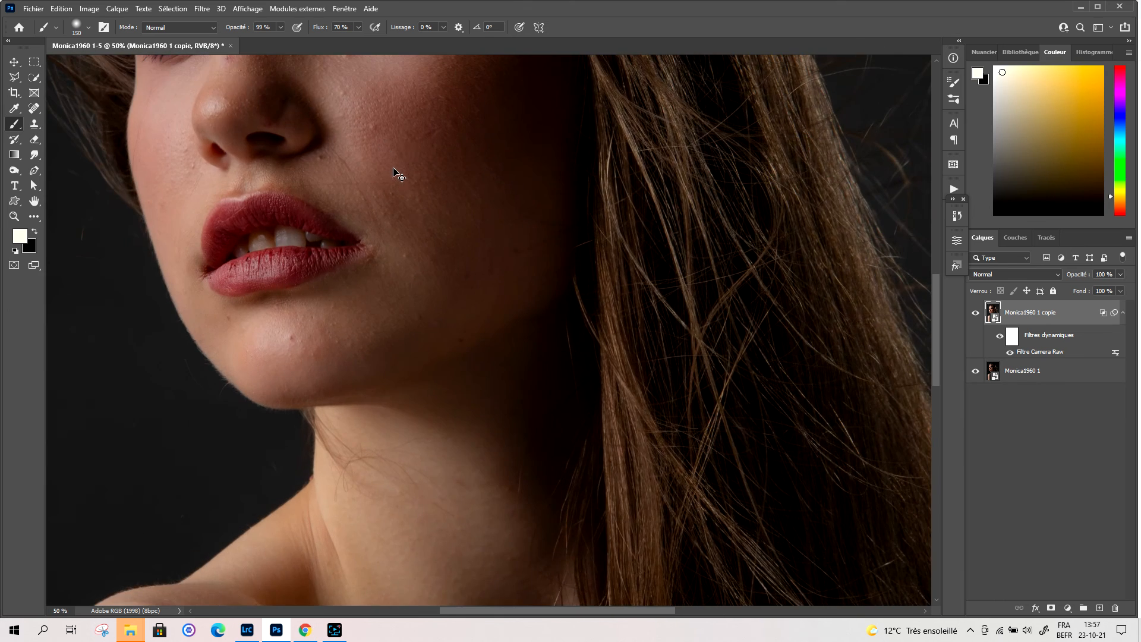
scroll(392, 153, up, 1)
drag(382, 155, 428, 540)
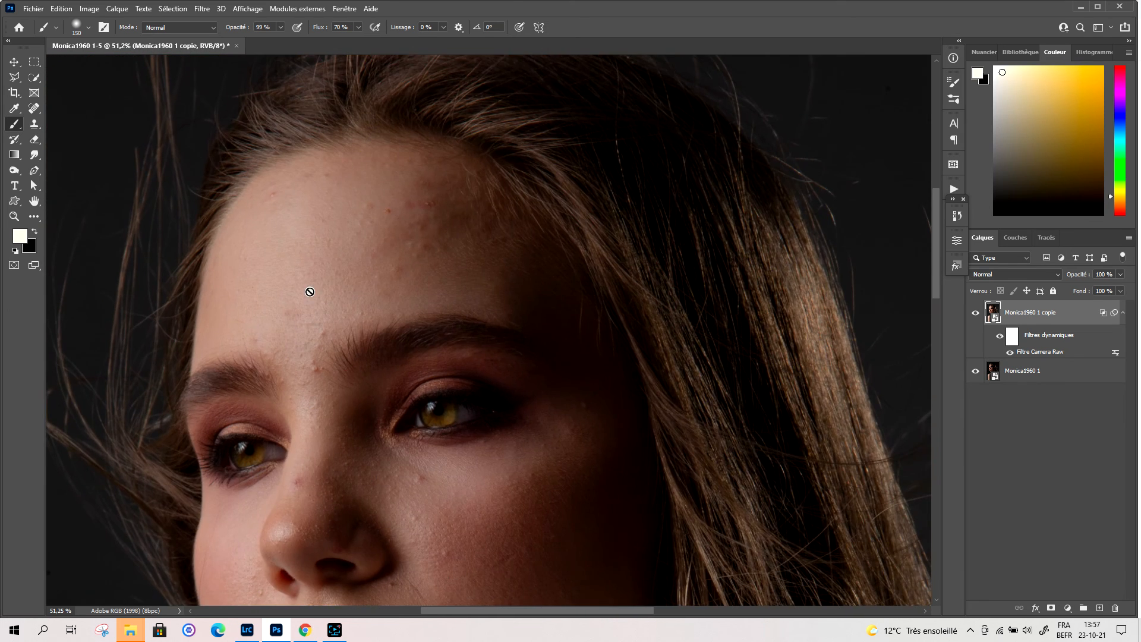
scroll(299, 281, up, 3)
scroll(287, 277, up, 3)
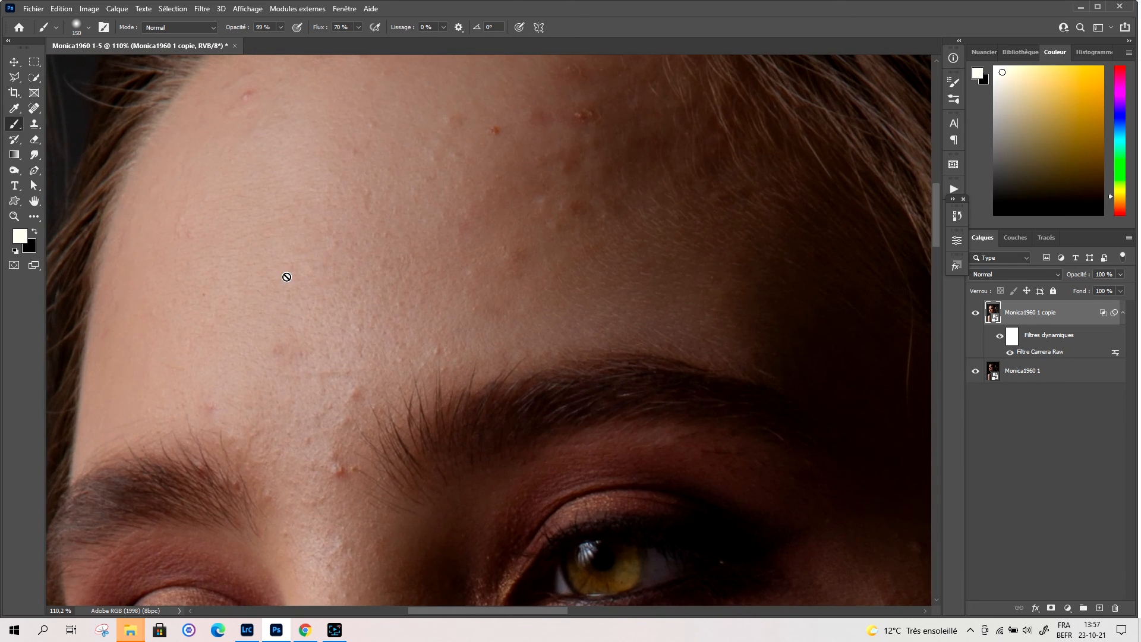
scroll(287, 277, down, 5)
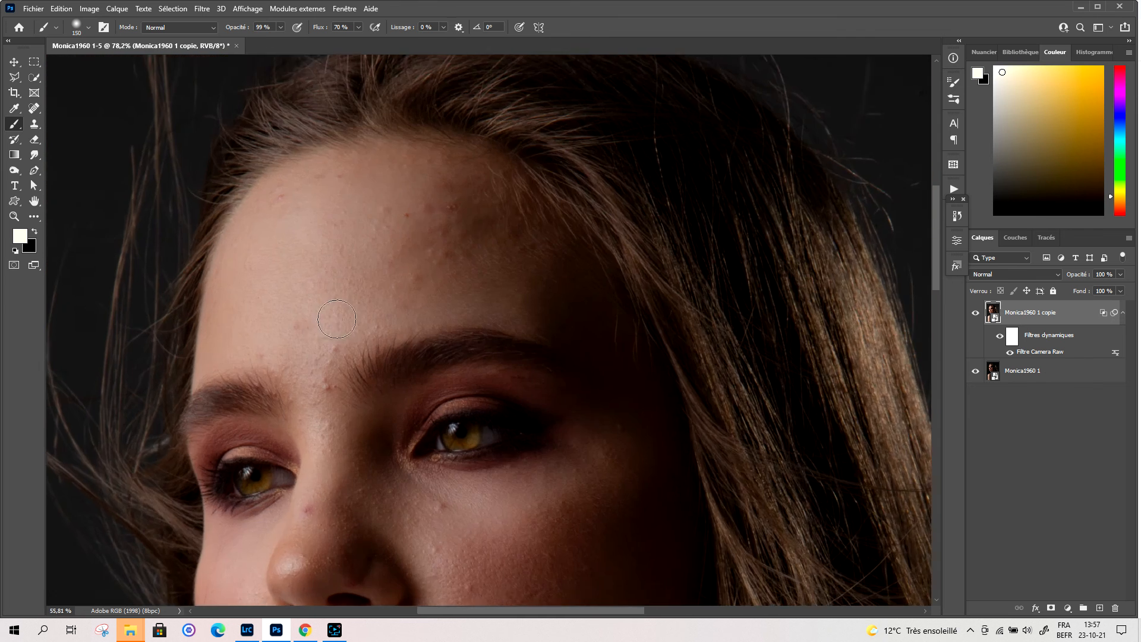
scroll(337, 322, down, 3)
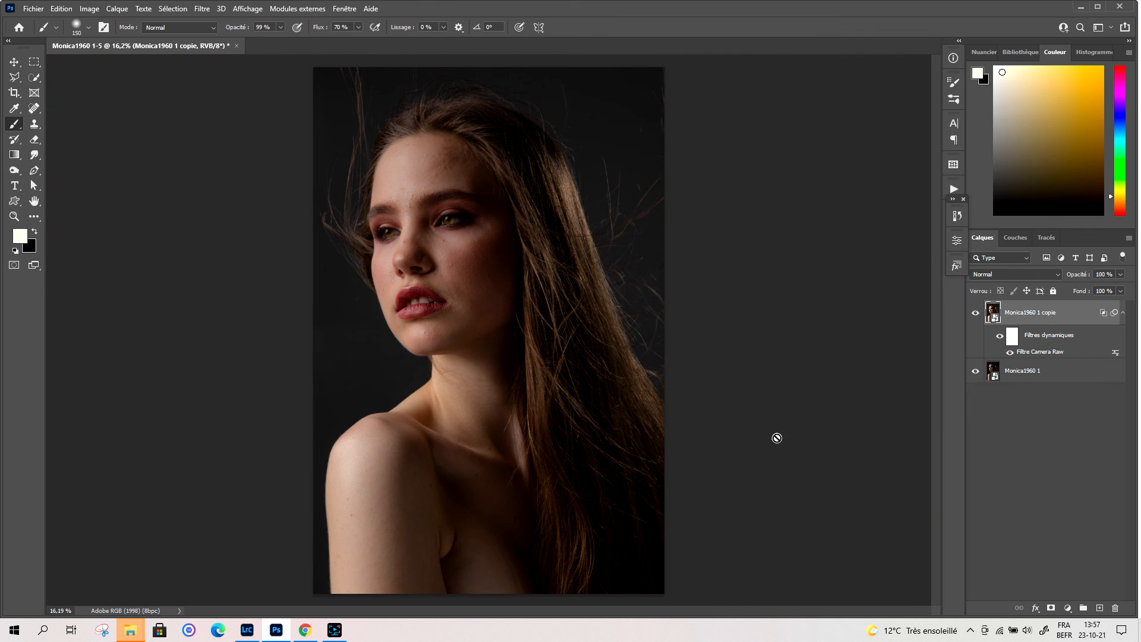